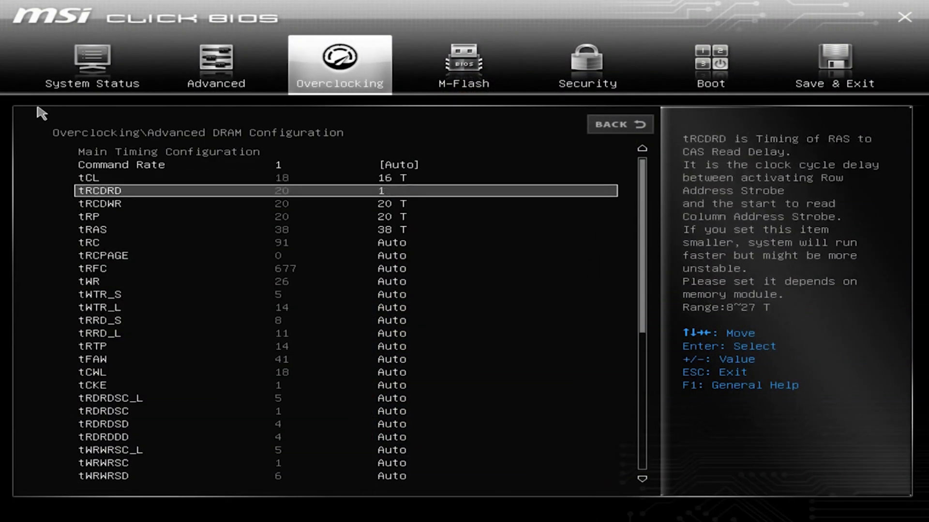
Step: Set the tRCDRD, tRCDWR and tRP memory timings to 18 each
{"action": "type", "text": "8"}
{"action": "key", "text": "Down"}
{"action": "type", "text": "18"}
{"action": "key", "text": "Down"}
{"action": "type", "text": "18"}
{"action": "key", "text": "Down"}
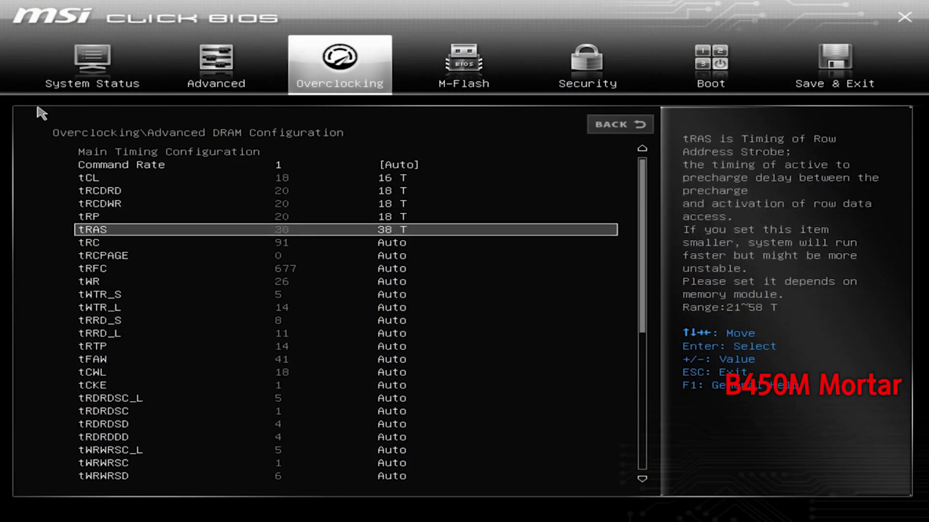
Step: Examine the remaining entries of the Advanced DRAM Configuration, from tRAS down to PMU Pattern Bits
{"action": "key", "text": "Down"}
{"action": "key", "text": "Down"}
{"action": "key", "text": "Down"}
{"action": "key", "text": "Down"}
{"action": "key", "text": "Down"}
{"action": "key", "text": "Down"}
{"action": "key", "text": "Down"}
{"action": "key", "text": "Down"}
{"action": "key", "text": "Down"}
{"action": "key", "text": "Down"}
{"action": "key", "text": "Down"}
{"action": "key", "text": "Down"}
{"action": "key", "text": "Down"}
{"action": "key", "text": "Down"}
{"action": "key", "text": "Down"}
{"action": "key", "text": "Down"}
{"action": "key", "text": "Down"}
{"action": "key", "text": "Down"}
{"action": "key", "text": "Down"}
{"action": "key", "text": "Down"}
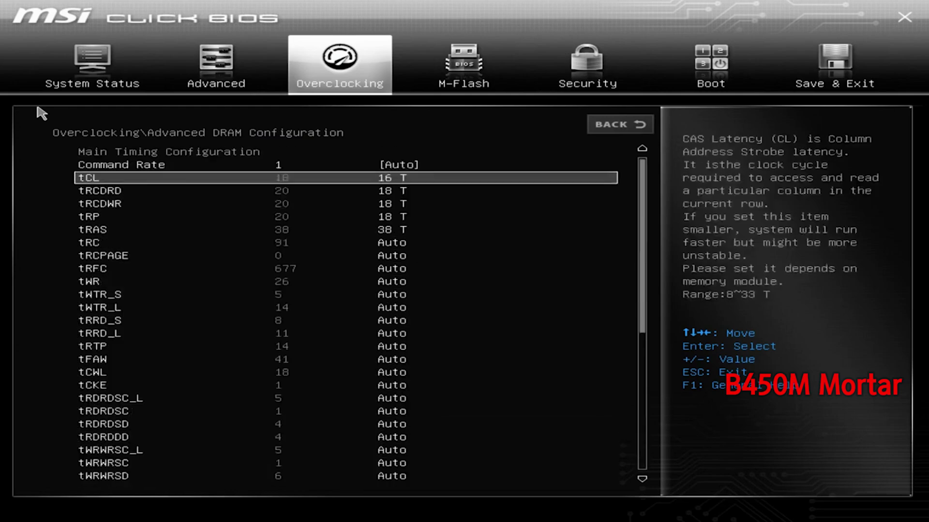
{"action": "key", "text": "Down"}
{"action": "key", "text": "Down"}
{"action": "key", "text": "Down"}
{"action": "key", "text": "Down"}
{"action": "key", "text": "Down"}
{"action": "key", "text": "Down"}
{"action": "key", "text": "Down"}
{"action": "key", "text": "Down"}
{"action": "key", "text": "Down"}
{"action": "key", "text": "Down"}
{"action": "key", "text": "Down"}
{"action": "key", "text": "Down"}
{"action": "key", "text": "Down"}
{"action": "key", "text": "Down"}
{"action": "key", "text": "Down"}
{"action": "key", "text": "Down"}
{"action": "key", "text": "Down"}
{"action": "key", "text": "Down"}
{"action": "key", "text": "Down"}
{"action": "key", "text": "Down"}
Step: Save the BIOS configuration and reset the system
{"action": "key", "text": "F10"}
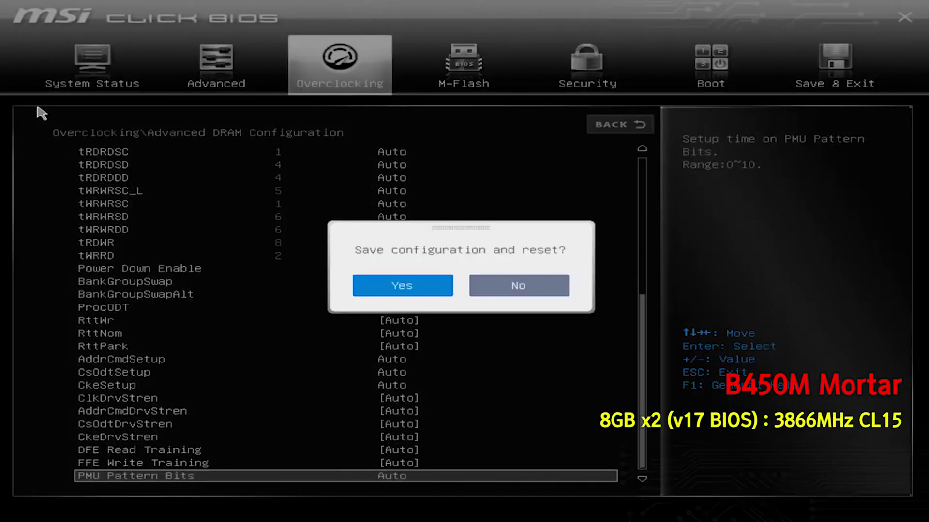
{"action": "key", "text": "Return"}
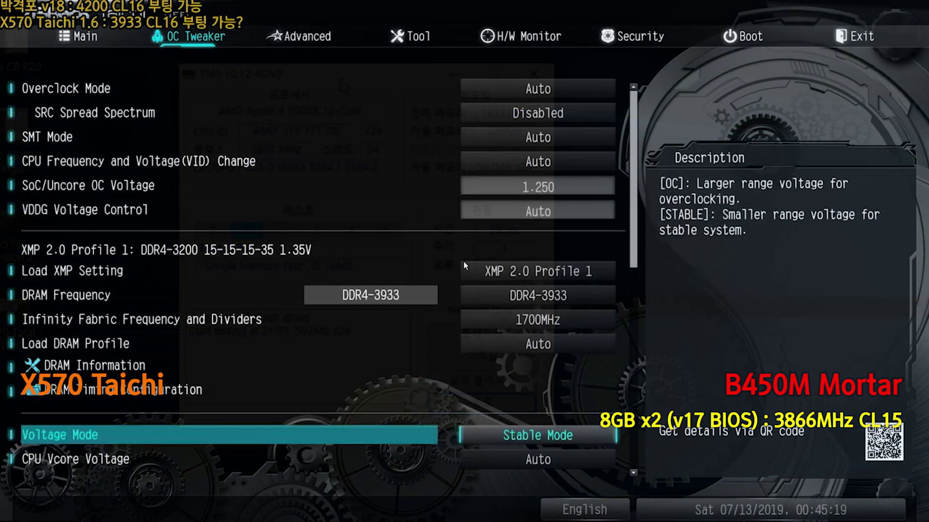
Step: Open the DRAM Timing Configuration of the X570 Taichi's OC Tweaker settings
{"action": "key", "text": "Down"}
{"action": "key", "text": "Down"}
{"action": "key", "text": "Down"}
{"action": "key", "text": "Up"}
{"action": "key", "text": "Up"}
{"action": "key", "text": "Up"}
{"action": "key", "text": "Up"}
{"action": "key", "text": "Up"}
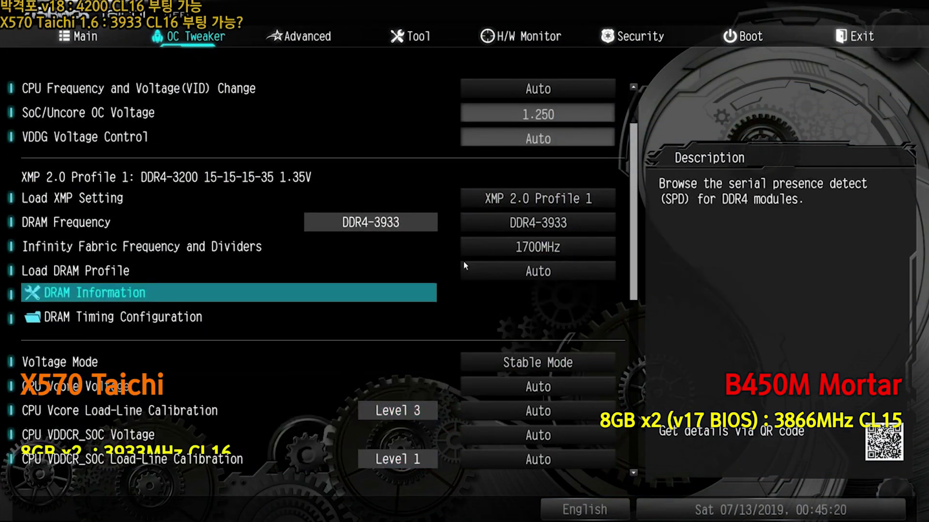
{"action": "key", "text": "Down"}
{"action": "key", "text": "Return"}
Step: Set Refresh Cycle Time 2 (tRFC2) to 256
{"action": "key", "text": "Down"}
{"action": "type", "text": "560"}
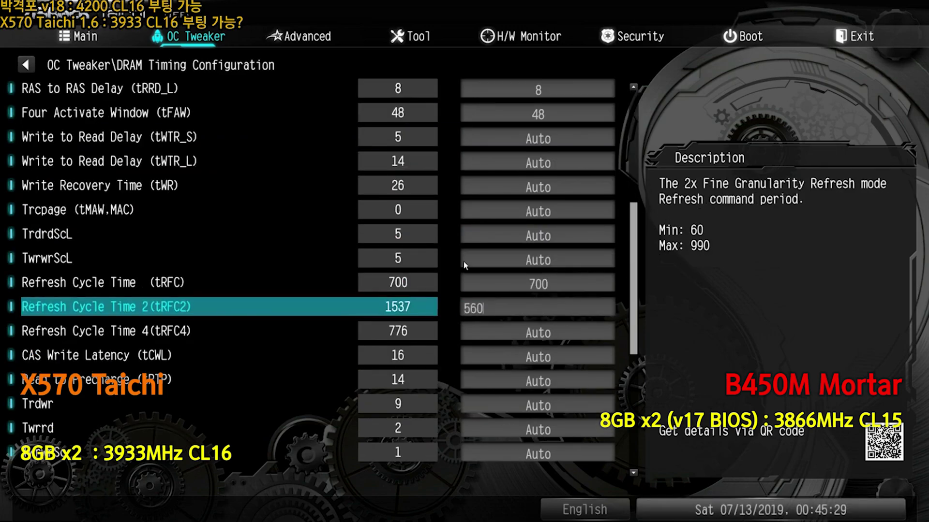
{"action": "key", "text": "BackSpace"}
{"action": "key", "text": "BackSpace"}
{"action": "key", "text": "BackSpace"}
{"action": "type", "text": "256"}
{"action": "key", "text": "Return"}
{"action": "key", "text": "Down"}
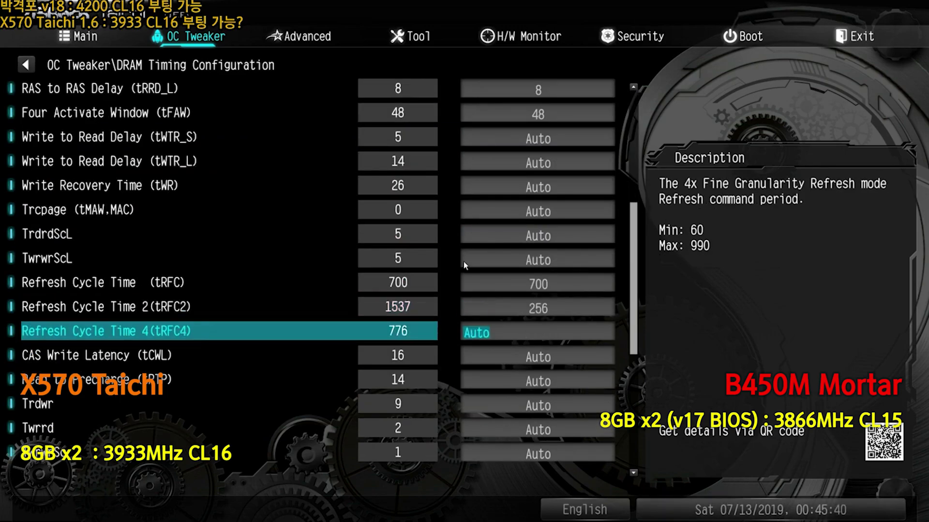
Step: Set Refresh Cycle Time 4 (tRFC4) to 128
{"action": "type", "text": "129"}
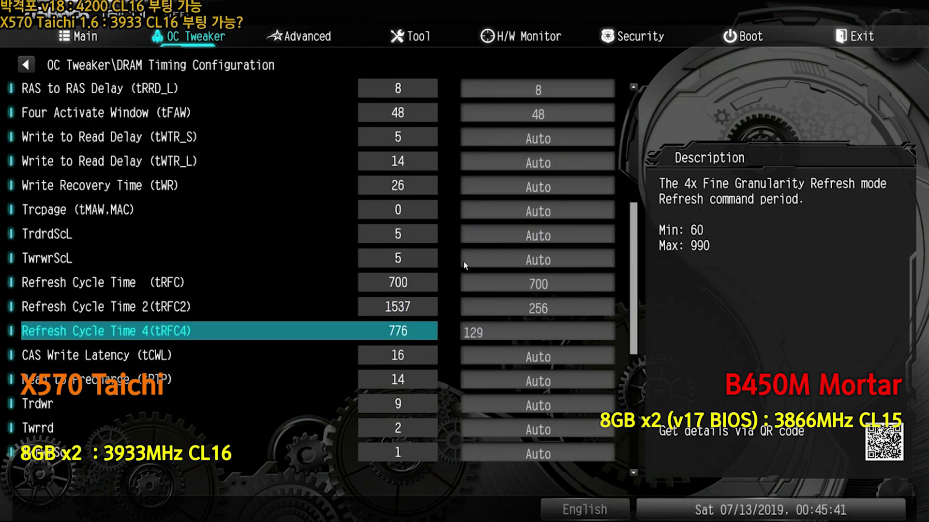
{"action": "key", "text": "BackSpace"}
{"action": "type", "text": "8"}
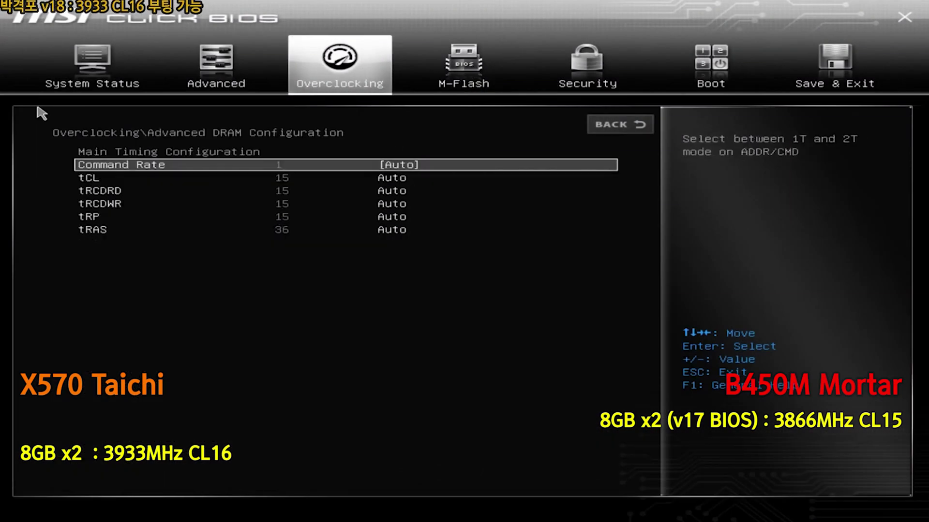
Step: Set the tCL timing to 16 in the MSI board's Advanced DRAM Configuration
{"action": "key", "text": "Down"}
{"action": "type", "text": "16"}
{"action": "key", "text": "Down"}
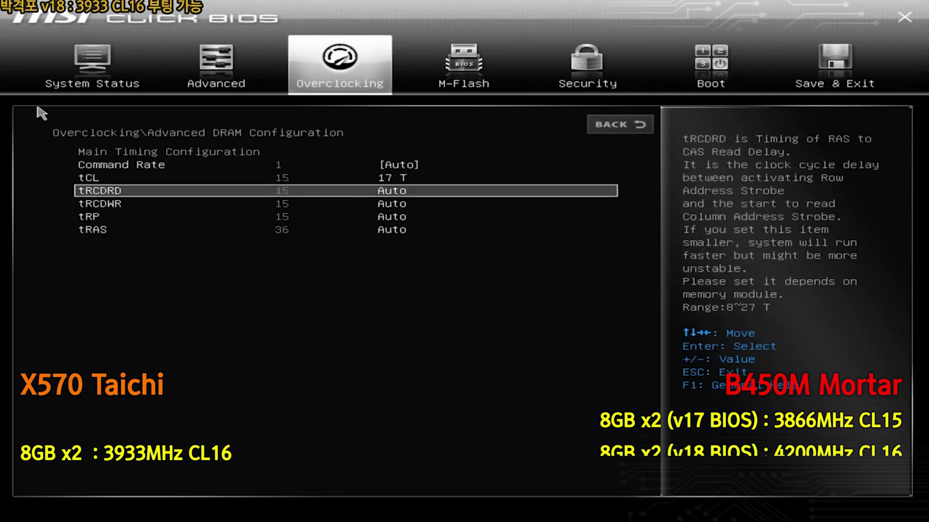
{"action": "key", "text": "Up"}
{"action": "key", "text": "Down"}
Step: Set tRCDRD, tRCDWR and tRP to 18 in the main timing configuration
{"action": "type", "text": "18"}
{"action": "key", "text": "Down"}
{"action": "type", "text": "18"}
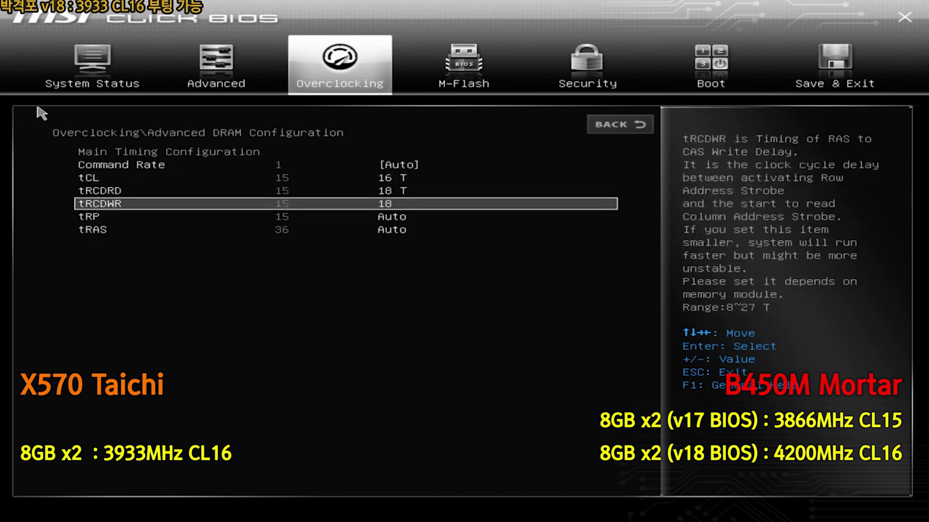
{"action": "key", "text": "Down"}
{"action": "type", "text": "18"}
{"action": "key", "text": "Down"}
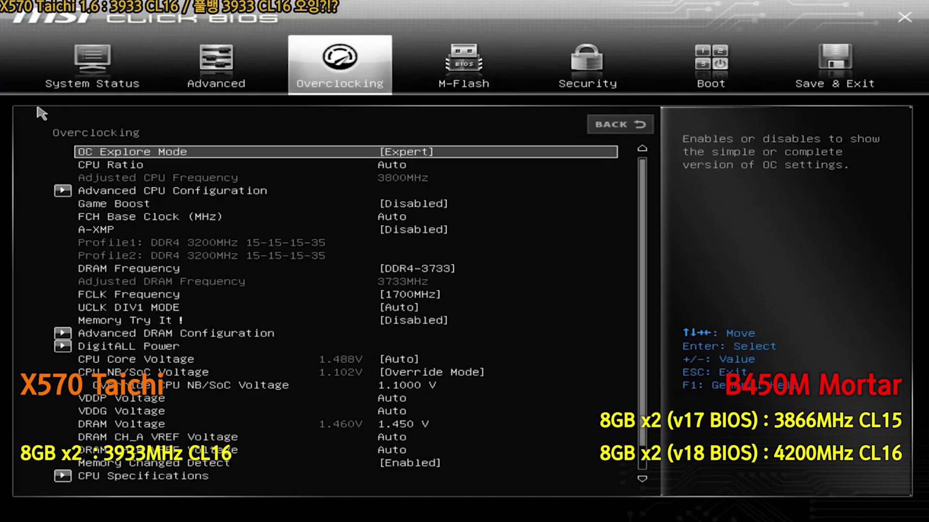
Step: Set the DRAM frequency to DDR4-3800, then save the configuration and reset the system
{"action": "key", "text": "Down"}
{"action": "key", "text": "Down"}
{"action": "key", "text": "Down"}
{"action": "key", "text": "Down"}
{"action": "key", "text": "Down"}
{"action": "key", "text": "Down"}
{"action": "key", "text": "Return"}
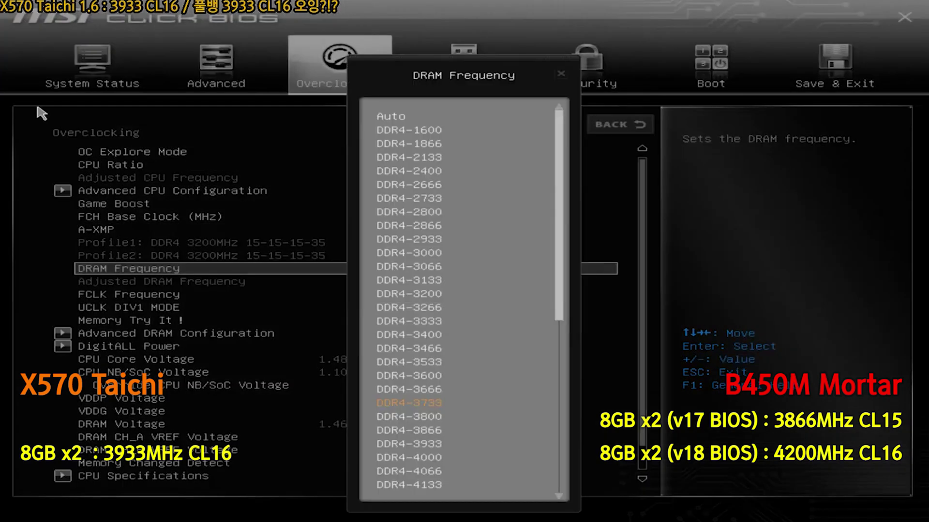
{"action": "key", "text": "Down"}
{"action": "key", "text": "Return"}
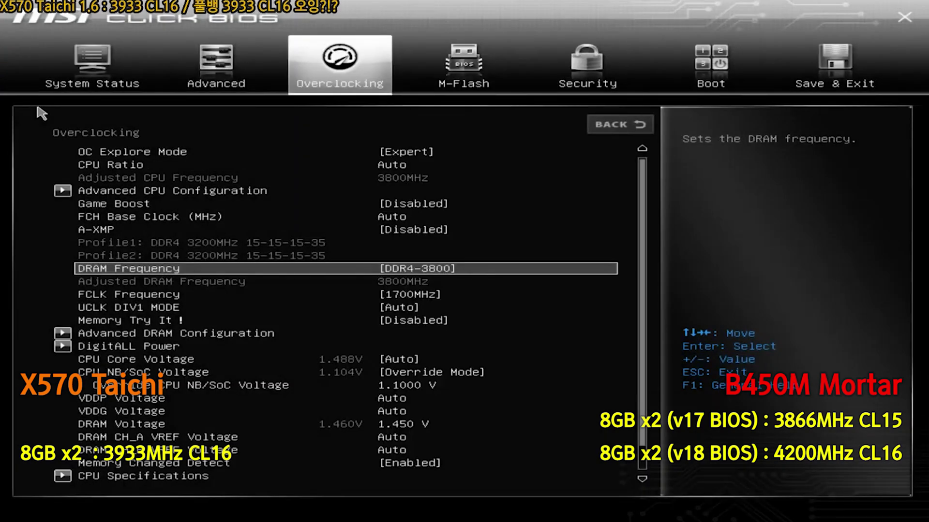
{"action": "key", "text": "F10"}
{"action": "key", "text": "Return"}
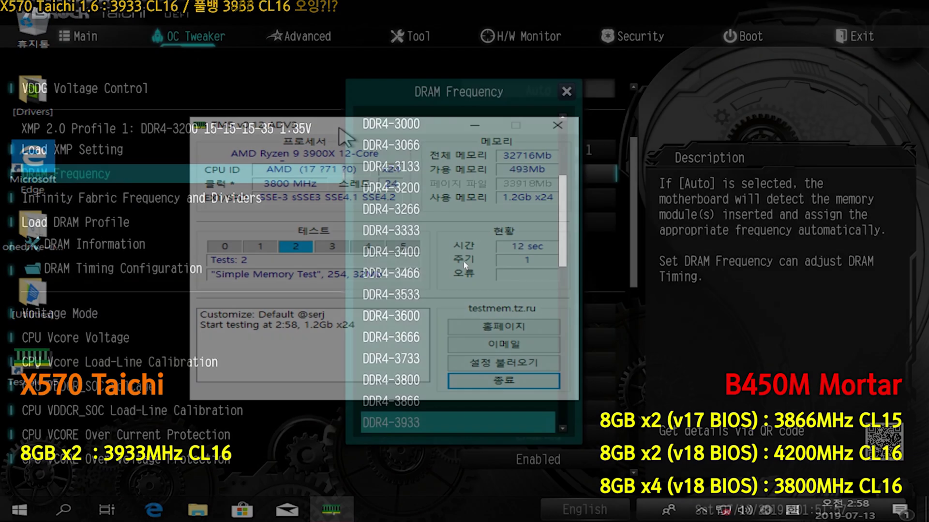
Step: Set the X570 Taichi's DRAM frequency to DDR4-3933
{"action": "left_click", "coordinate": [463, 260]}
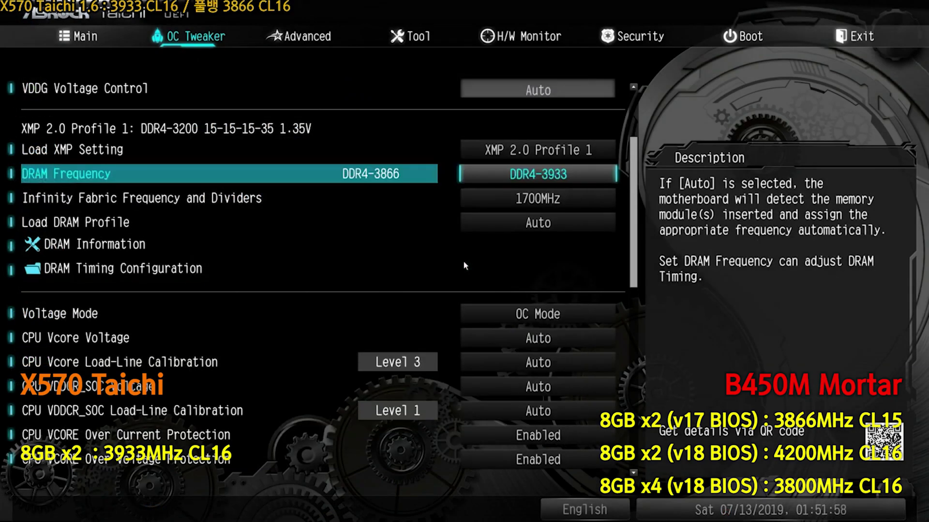
Step: Save the current OC Tweaker settings as a user default profile
{"action": "key", "text": "Page_Down"}
{"action": "key", "text": "Up"}
{"action": "key", "text": "Up"}
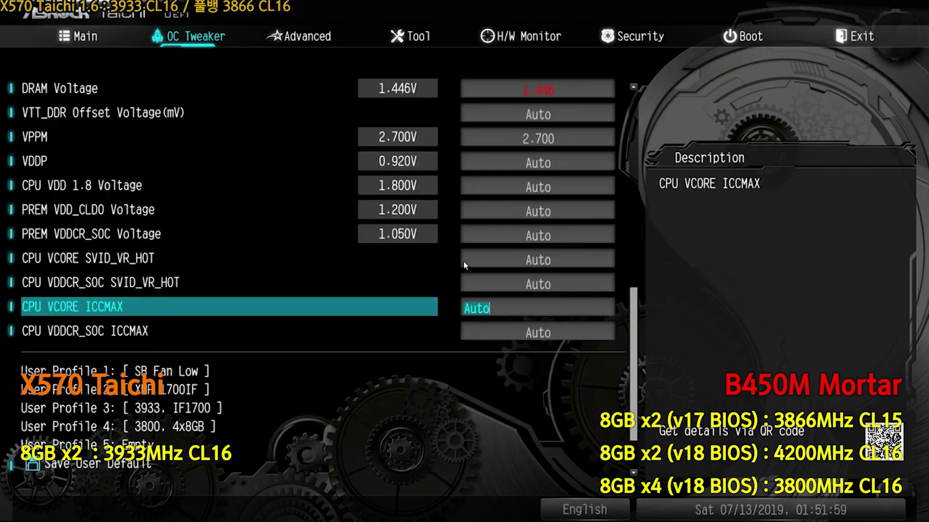
{"action": "key", "text": "Down"}
{"action": "key", "text": "Down"}
{"action": "key", "text": "Down"}
{"action": "key", "text": "Down"}
{"action": "key", "text": "Up"}
{"action": "key", "text": "Up"}
{"action": "key", "text": "Up"}
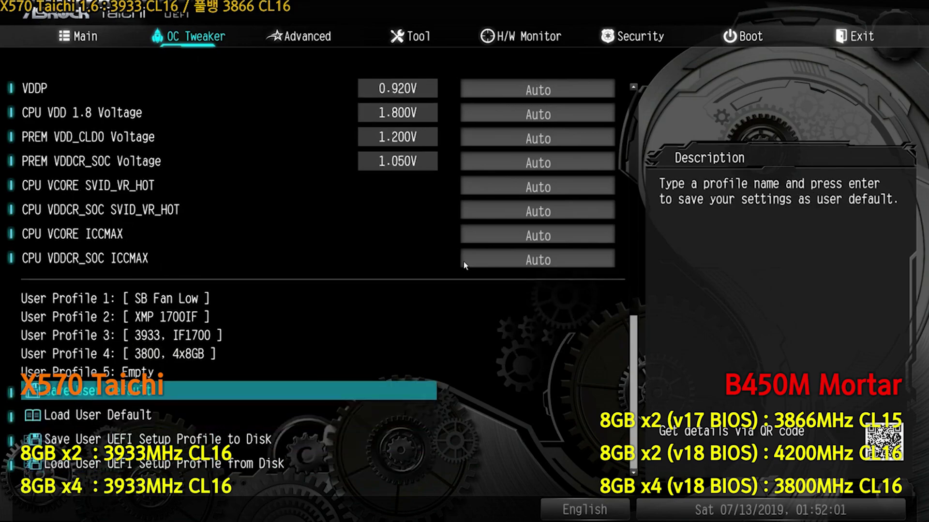
{"action": "key", "text": "Return"}
{"action": "key", "text": "Down"}
{"action": "key", "text": "Down"}
{"action": "key", "text": "Down"}
{"action": "key", "text": "Return"}
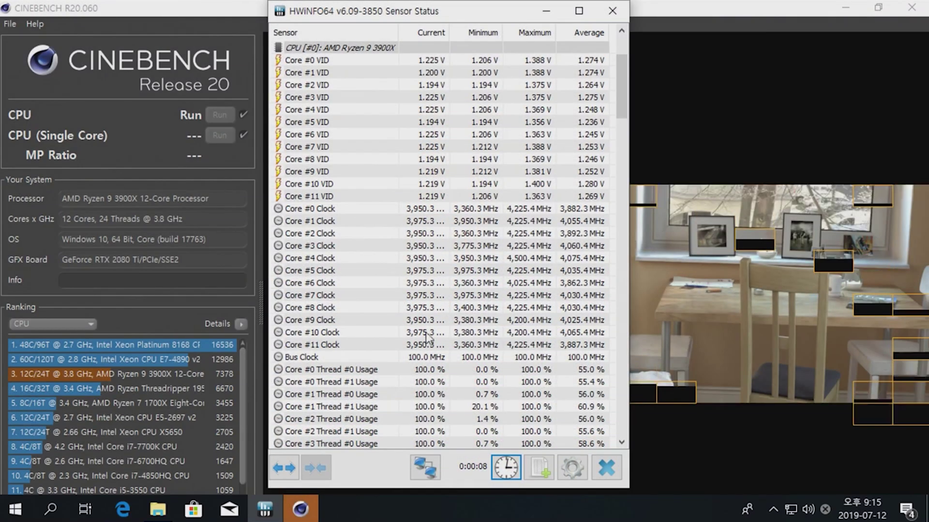
Step: Examine the current clocks of the individual CPU cores in HWiNFO64 during the Cinebench multi-core run
{"action": "left_click", "coordinate": [428, 213]}
{"action": "left_click", "coordinate": [428, 224]}
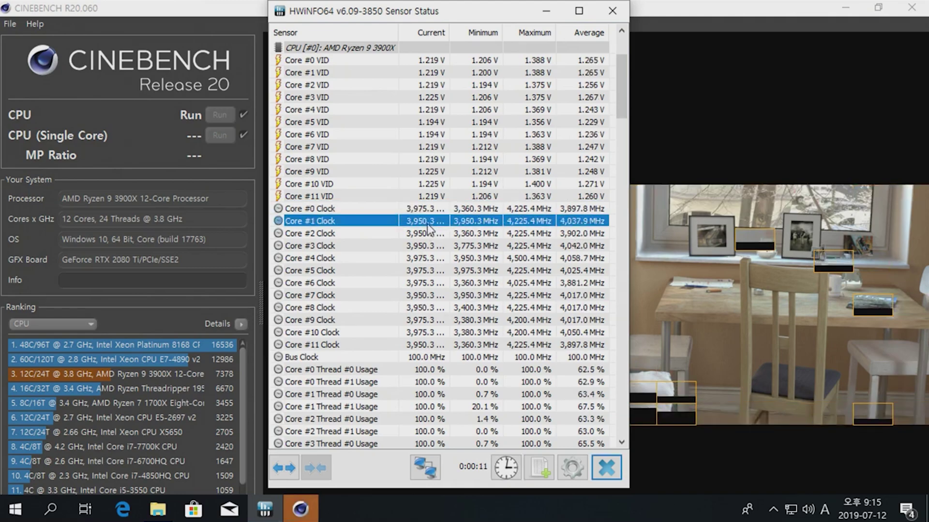
{"action": "left_click", "coordinate": [428, 236]}
{"action": "left_click", "coordinate": [428, 247]}
{"action": "left_click", "coordinate": [422, 346]}
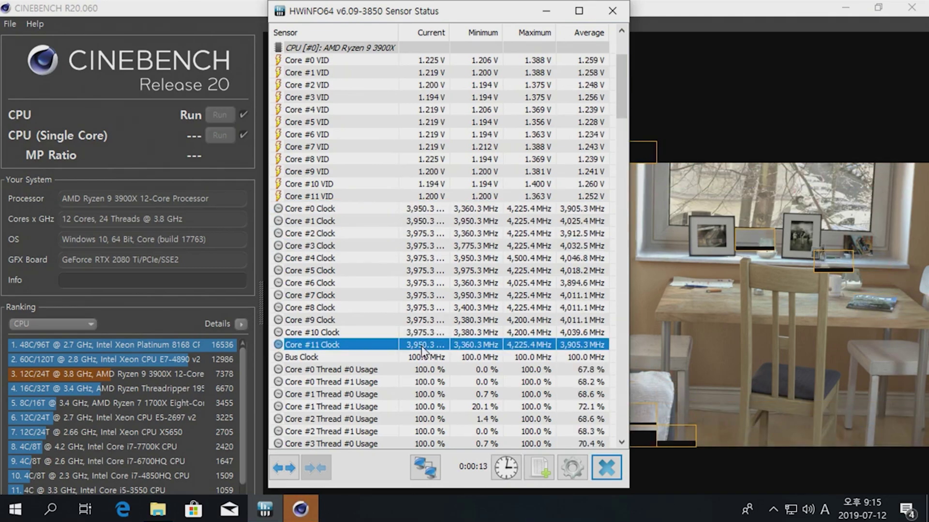
{"action": "left_click", "coordinate": [424, 212]}
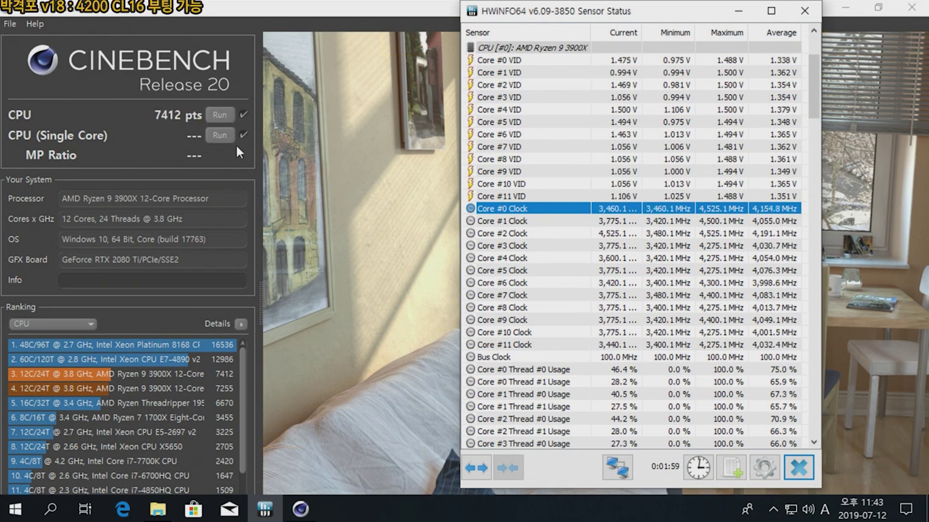
Step: Start the single-core CPU test in Cinebench R20 and reset the sensor statistics in HWiNFO64
{"action": "left_click", "coordinate": [220, 136]}
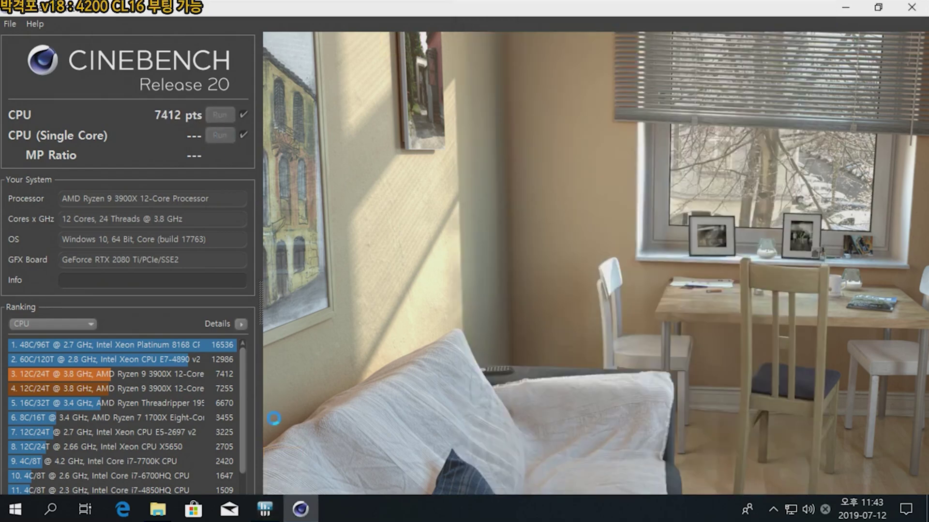
{"action": "left_click", "coordinate": [265, 509]}
{"action": "left_click", "coordinate": [698, 467]}
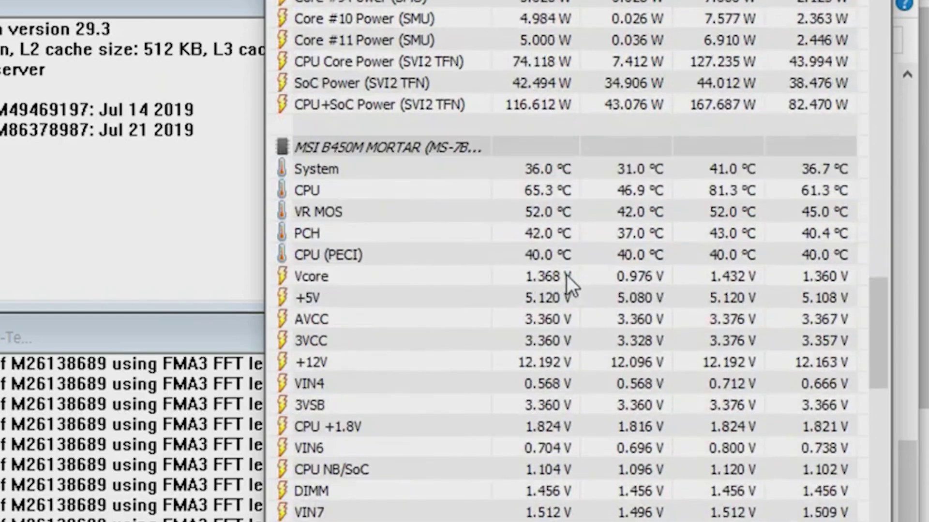
Step: Examine the VR MOS temperature of the MSI B450M MORTAR in the HWiNFO64 sensor list
{"action": "left_click", "coordinate": [585, 213]}
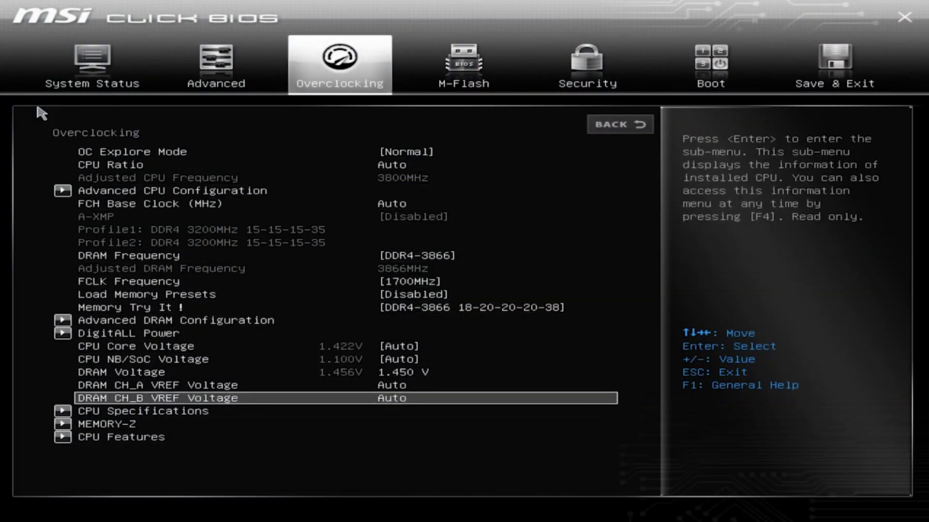
Step: Check the CPU Features settings, including the AMD Cool'n'Quiet options, and return to the overclocking settings
{"action": "key", "text": "Return"}
{"action": "key", "text": "Down"}
{"action": "key", "text": "Down"}
{"action": "key", "text": "Down"}
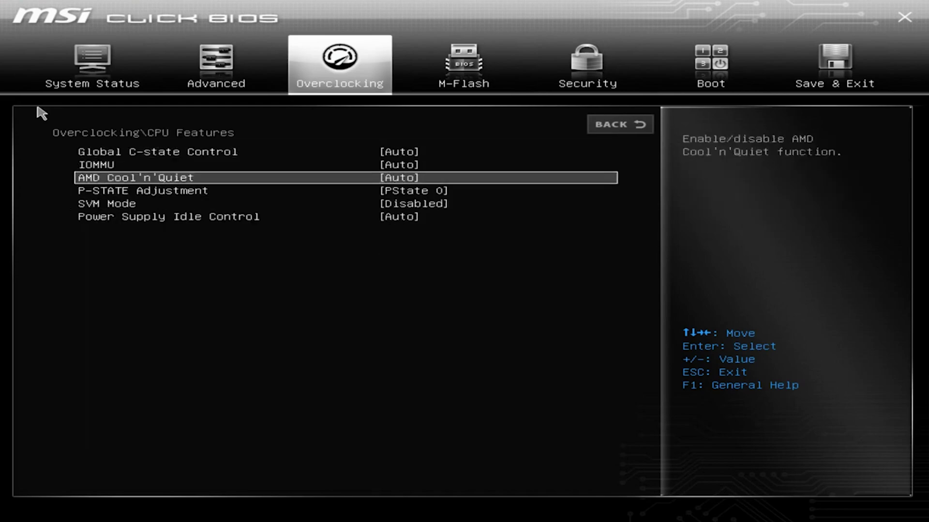
{"action": "key", "text": "Return"}
{"action": "key", "text": "Escape"}
{"action": "key", "text": "Up"}
{"action": "key", "text": "Escape"}
Step: Set the OC Explore Mode to Expert
{"action": "key", "text": "Home"}
{"action": "key", "text": "Return"}
{"action": "key", "text": "Down"}
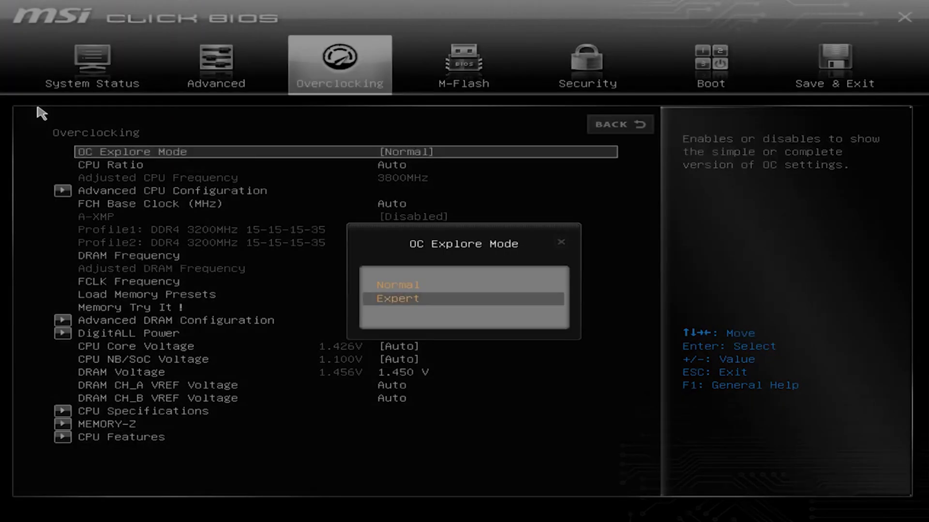
{"action": "key", "text": "Return"}
{"action": "key", "text": "Down"}
{"action": "key", "text": "Down"}
{"action": "key", "text": "Down"}
Step: Switch the OC Explore Mode to Normal and back to Expert to compare the available settings
{"action": "key", "text": "Home"}
{"action": "key", "text": "Return"}
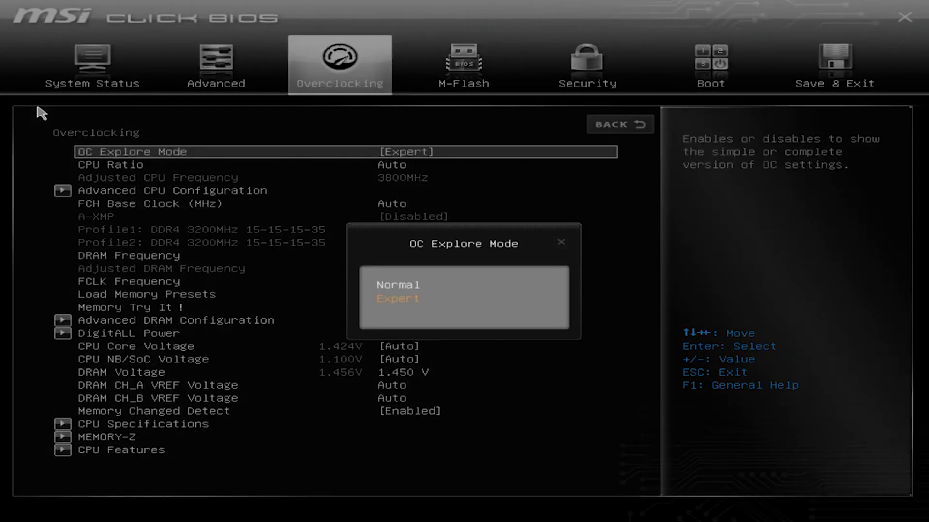
{"action": "key", "text": "Up"}
{"action": "key", "text": "Return"}
{"action": "key", "text": "Return"}
{"action": "key", "text": "Down"}
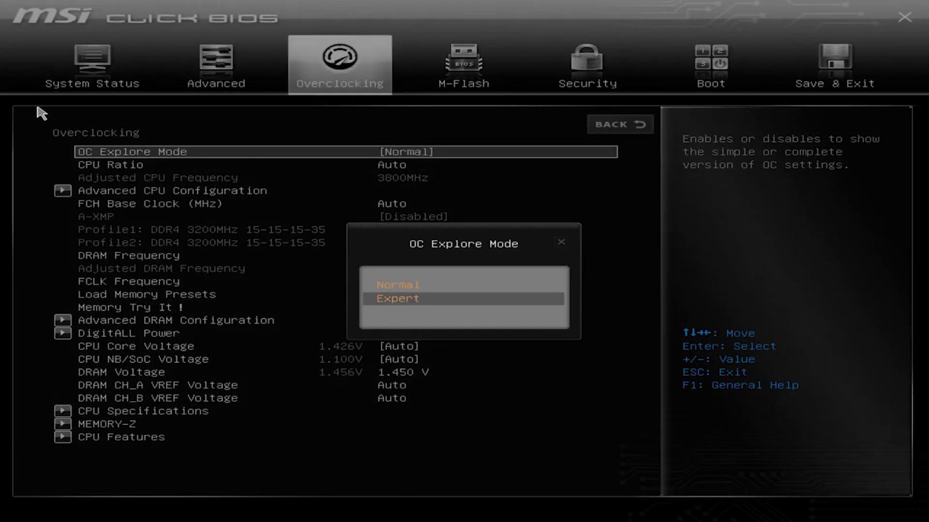
{"action": "key", "text": "Return"}
Step: Examine the overclocking settings offered in Expert mode, from CPU Ratio down to the DRAM voltage entries
{"action": "key", "text": "Down"}
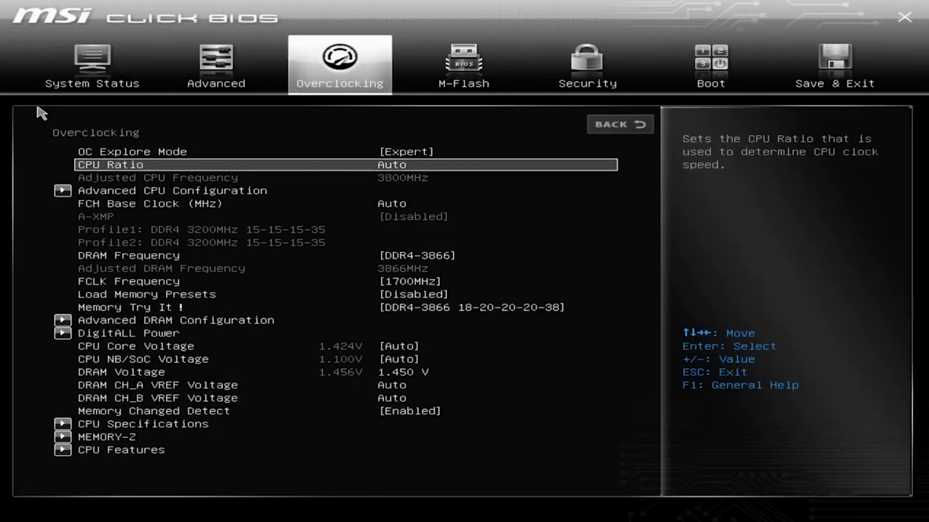
{"action": "key", "text": "Down"}
{"action": "key", "text": "Down"}
{"action": "key", "text": "Down"}
{"action": "key", "text": "Down"}
{"action": "key", "text": "Down"}
{"action": "key", "text": "Down"}
{"action": "key", "text": "Down"}
{"action": "key", "text": "Down"}
{"action": "key", "text": "Down"}
{"action": "key", "text": "Down"}
{"action": "key", "text": "Down"}
{"action": "key", "text": "Down"}
{"action": "key", "text": "Up"}
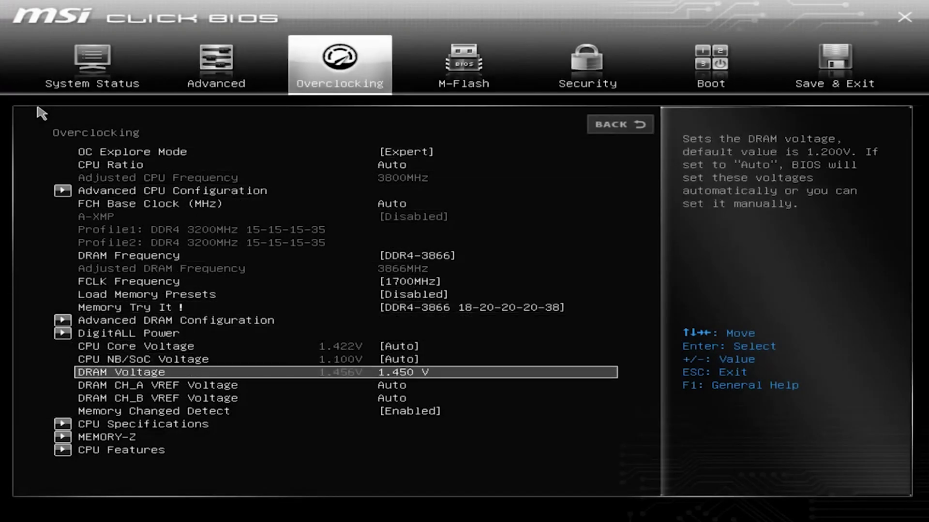
Step: Open the Advanced CPU Configuration settings from the overclocking page
{"action": "key", "text": "Up"}
{"action": "key", "text": "Up"}
{"action": "key", "text": "Up"}
{"action": "key", "text": "Up"}
{"action": "key", "text": "Up"}
{"action": "key", "text": "Up"}
{"action": "key", "text": "Up"}
{"action": "key", "text": "Up"}
{"action": "key", "text": "Up"}
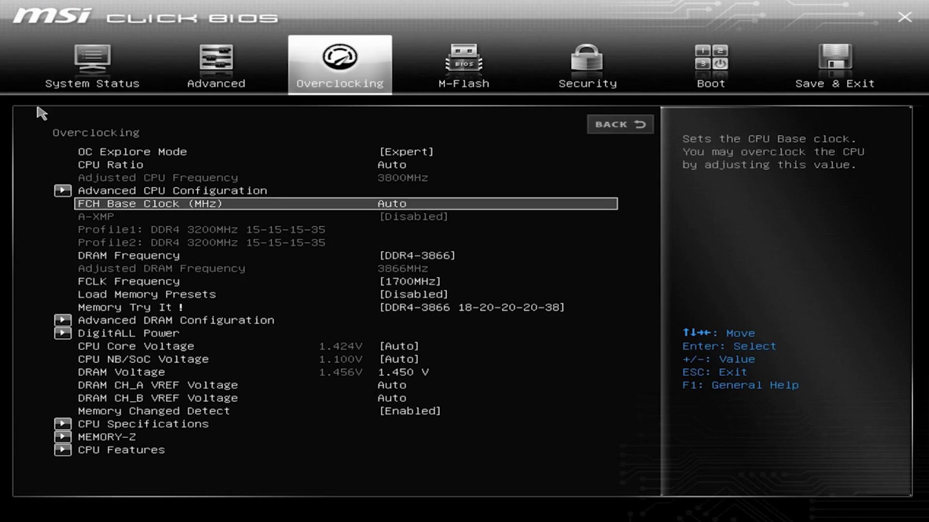
{"action": "key", "text": "Up"}
{"action": "key", "text": "Return"}
Step: Examine the Precision Boost Overdrive power and current limits: PPT, TDC and EDC
{"action": "key", "text": "Down"}
{"action": "key", "text": "Down"}
{"action": "key", "text": "Down"}
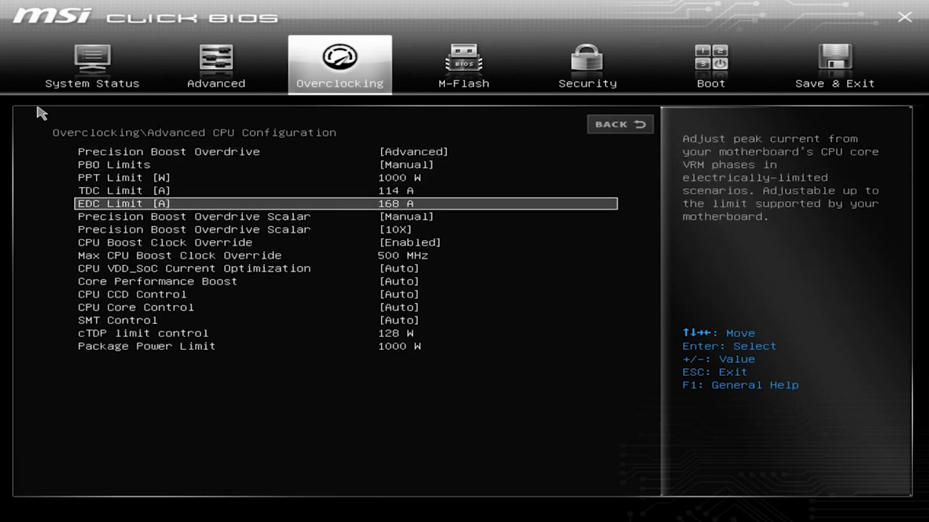
{"action": "key", "text": "Up"}
{"action": "key", "text": "Up"}
{"action": "key", "text": "Down"}
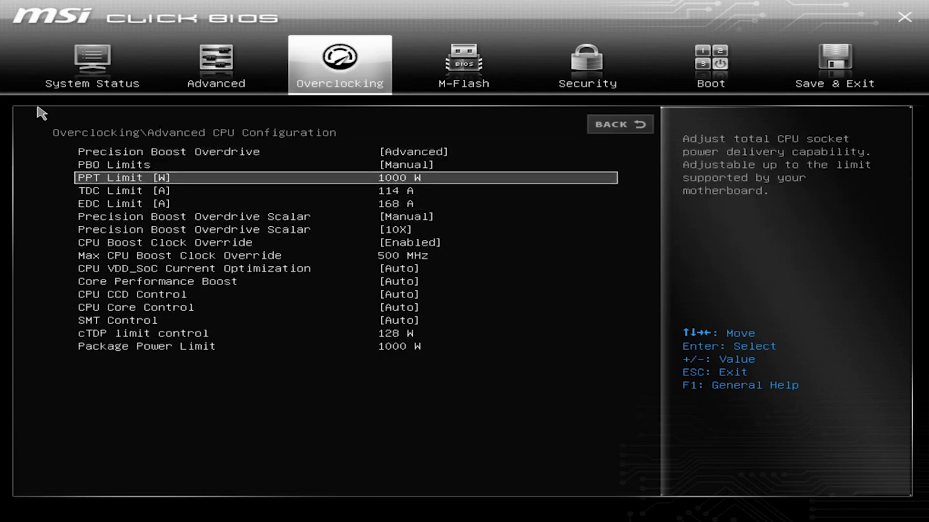
Step: Review the remaining CPU settings from the TDC limit down to Package Power Limit, and return to the overclocking settings
{"action": "key", "text": "Down"}
{"action": "key", "text": "Down"}
{"action": "key", "text": "Down"}
{"action": "key", "text": "Down"}
{"action": "key", "text": "Down"}
{"action": "key", "text": "Down"}
{"action": "key", "text": "Down"}
{"action": "key", "text": "Down"}
{"action": "key", "text": "Down"}
{"action": "key", "text": "Down"}
{"action": "key", "text": "Down"}
{"action": "key", "text": "Down"}
{"action": "key", "text": "Down"}
{"action": "key", "text": "Down"}
{"action": "key", "text": "Escape"}
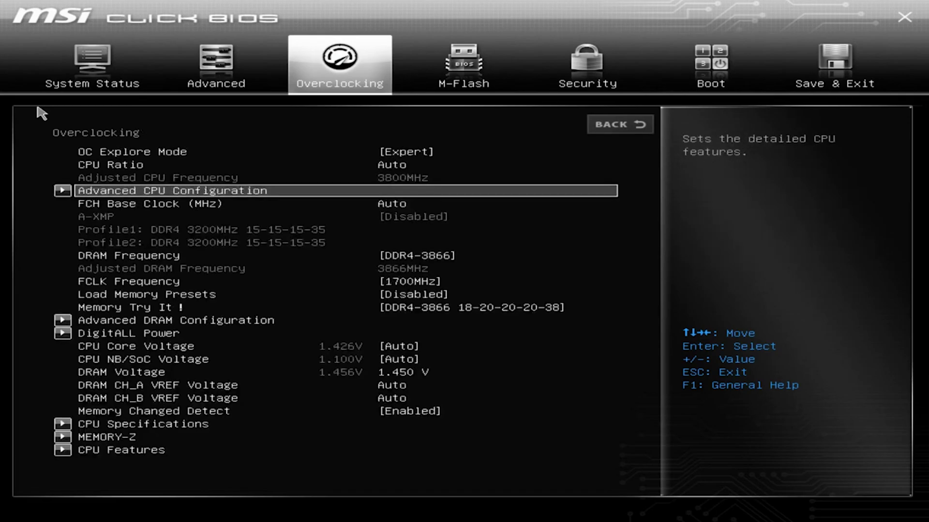